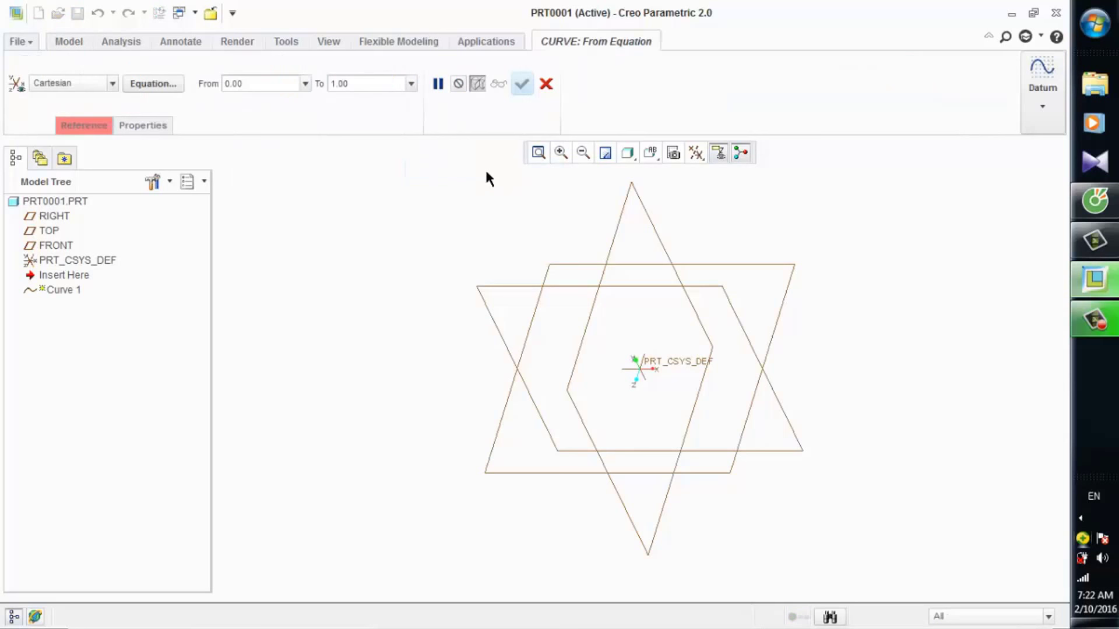
Step: Reference the equation curve to PRT_CSYS_DEF and set its coordinate type to Spherical
left_click(58, 263)
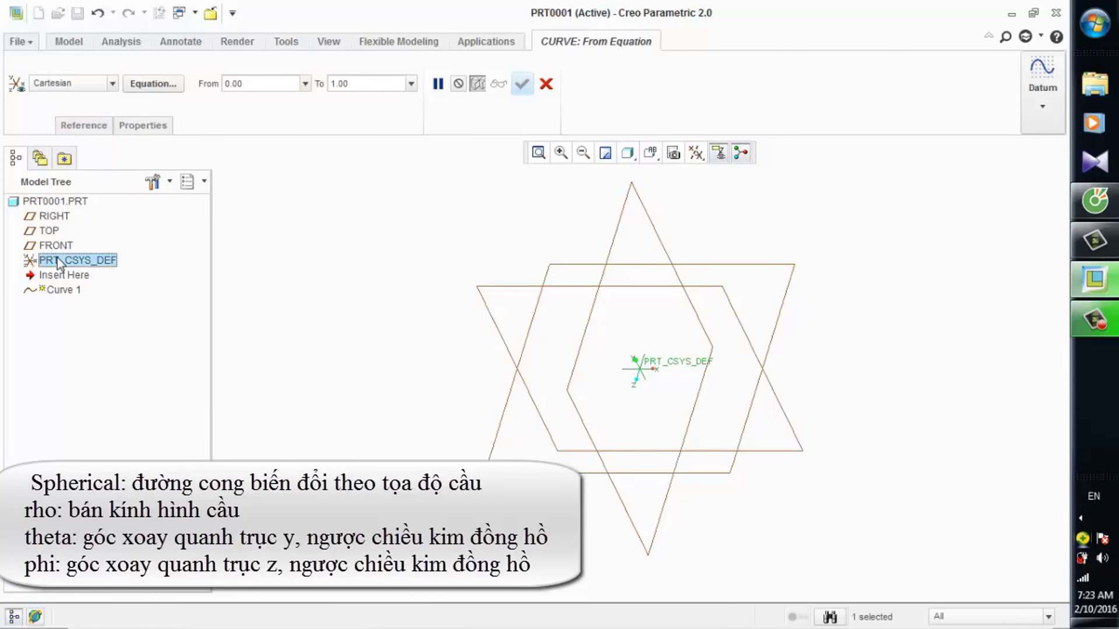
left_click(113, 85)
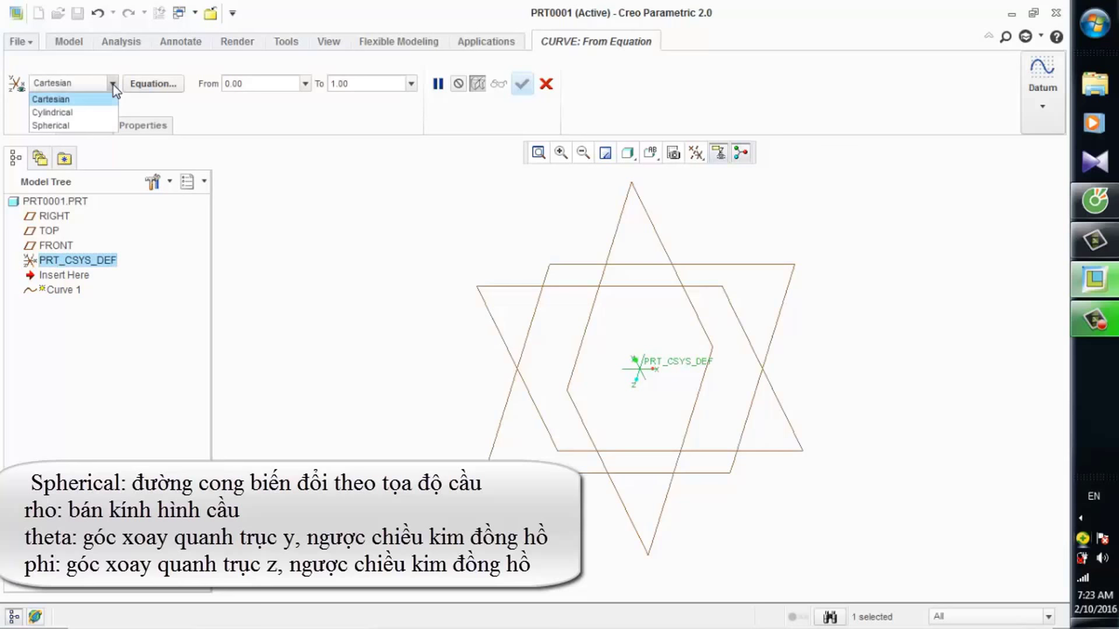
left_click(69, 127)
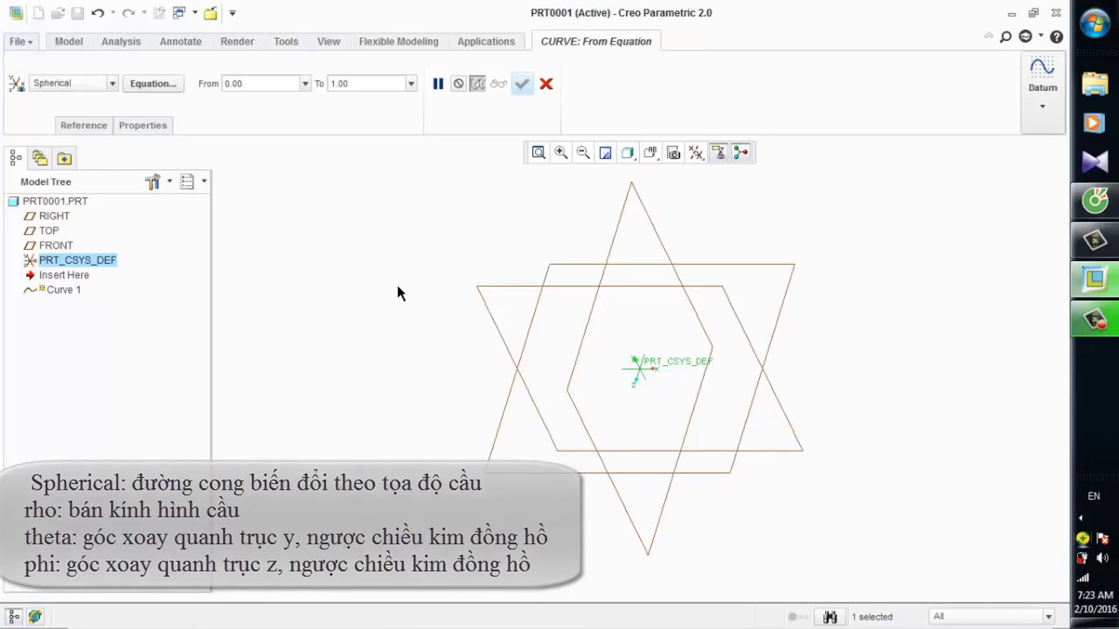
Step: Define the curve with the equations rho=100, theta=t*90 and phi=t*360*5, and create it
left_click(153, 85)
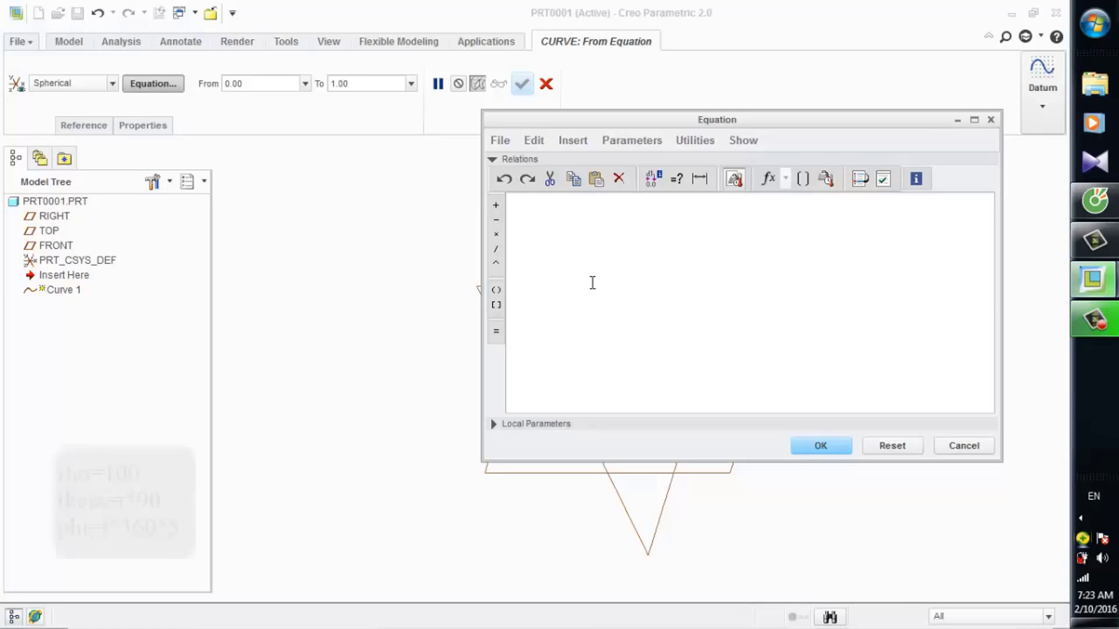
type("r")
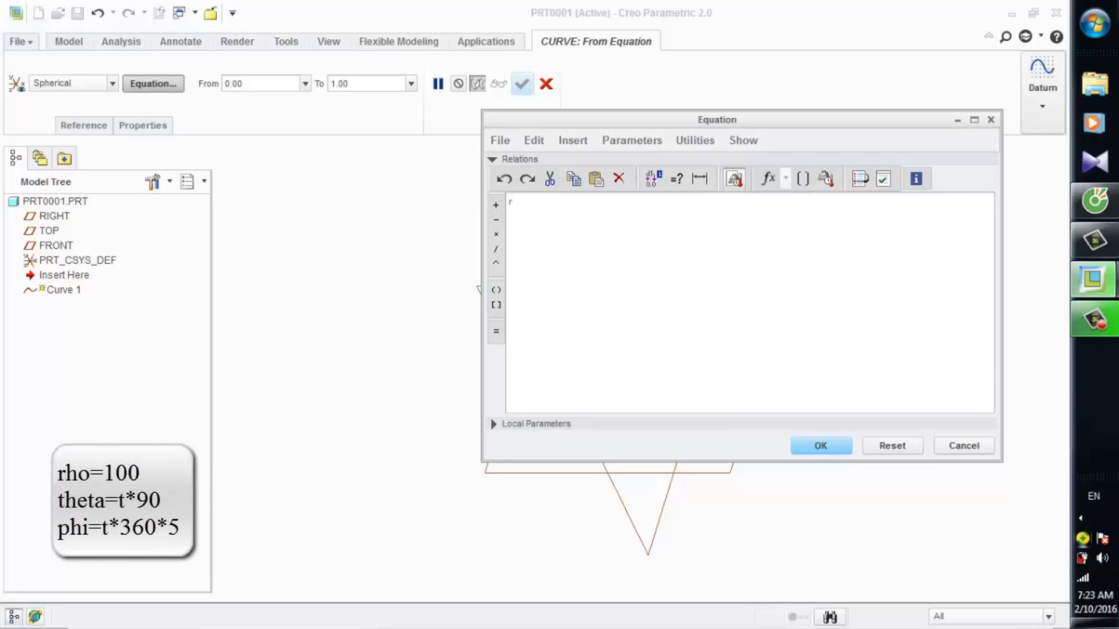
type("=")
key("BackSpace")
type("ho=100")
key("Return")
type("theta=t*90")
key("Return")
type("phi=t*360")
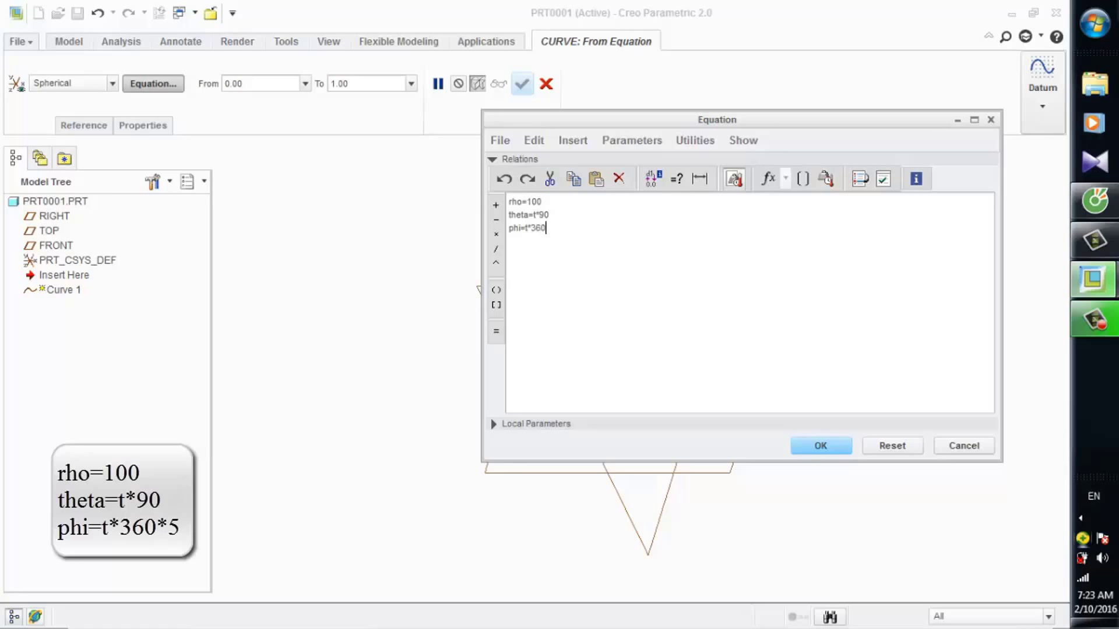
type("*5")
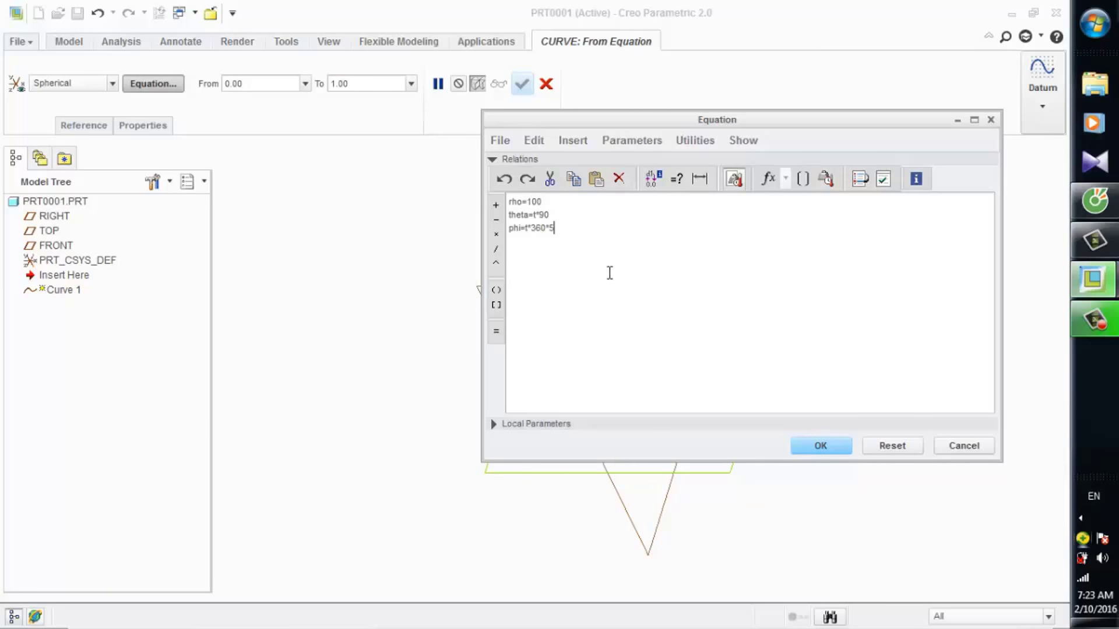
left_click_drag(557, 227, 509, 201)
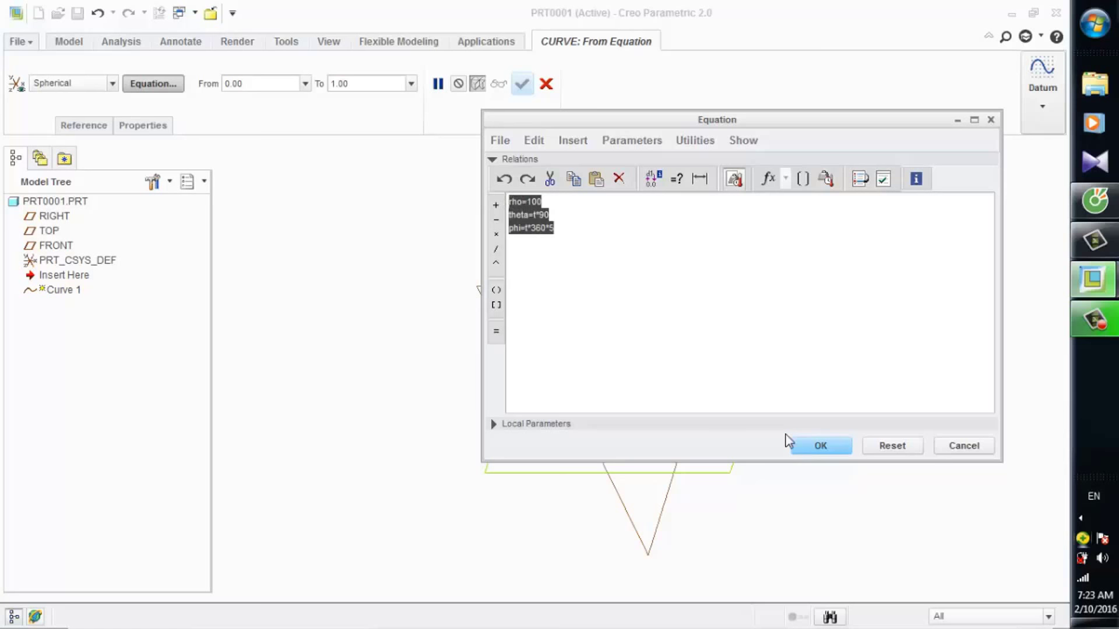
left_click(812, 449)
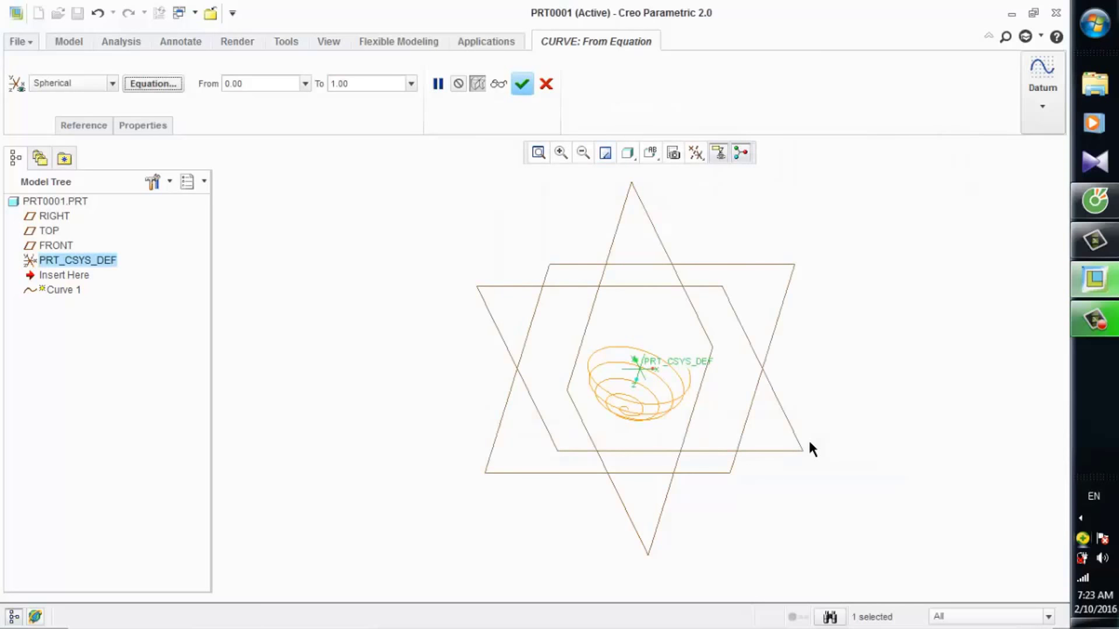
left_click(522, 84)
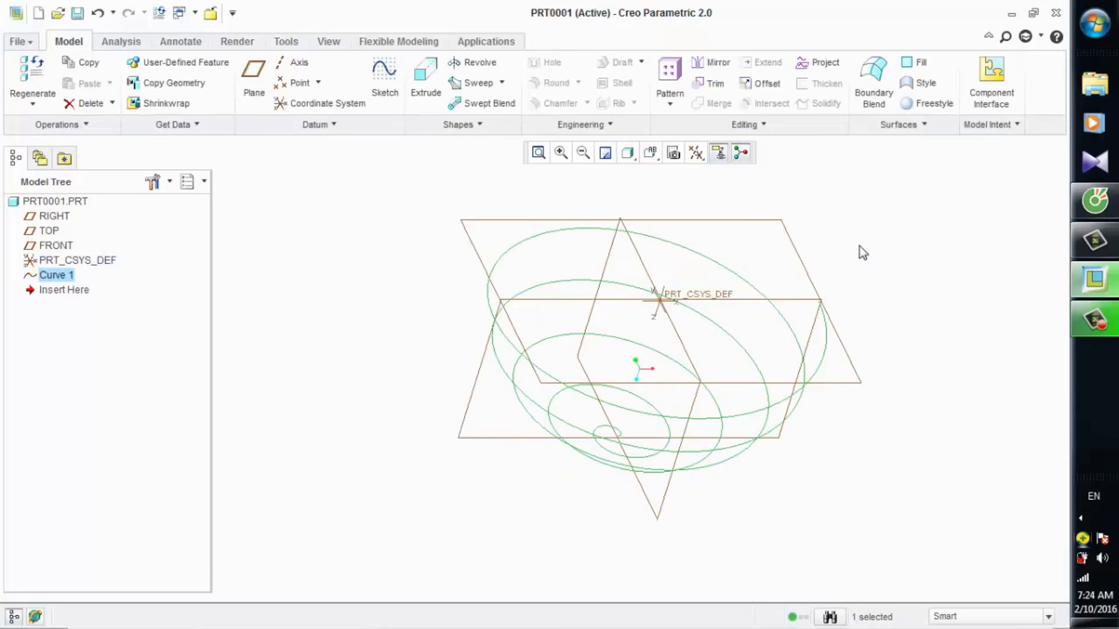
Step: Hide all datum axes, points, coordinate systems and planes in the view
middle_click_drag(860, 251, 801, 299)
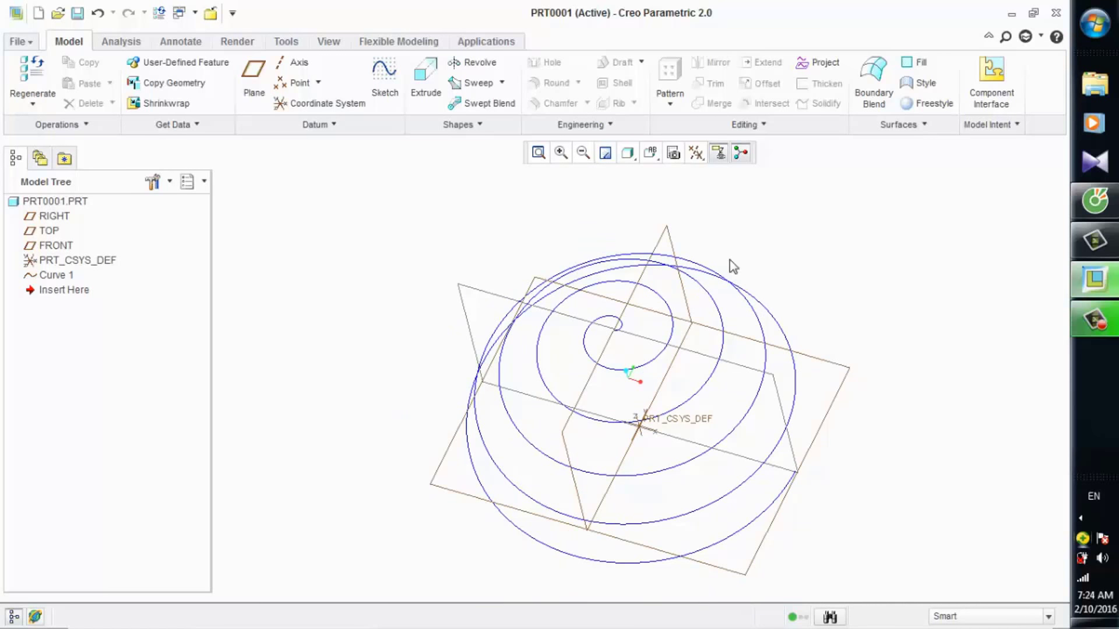
left_click(696, 154)
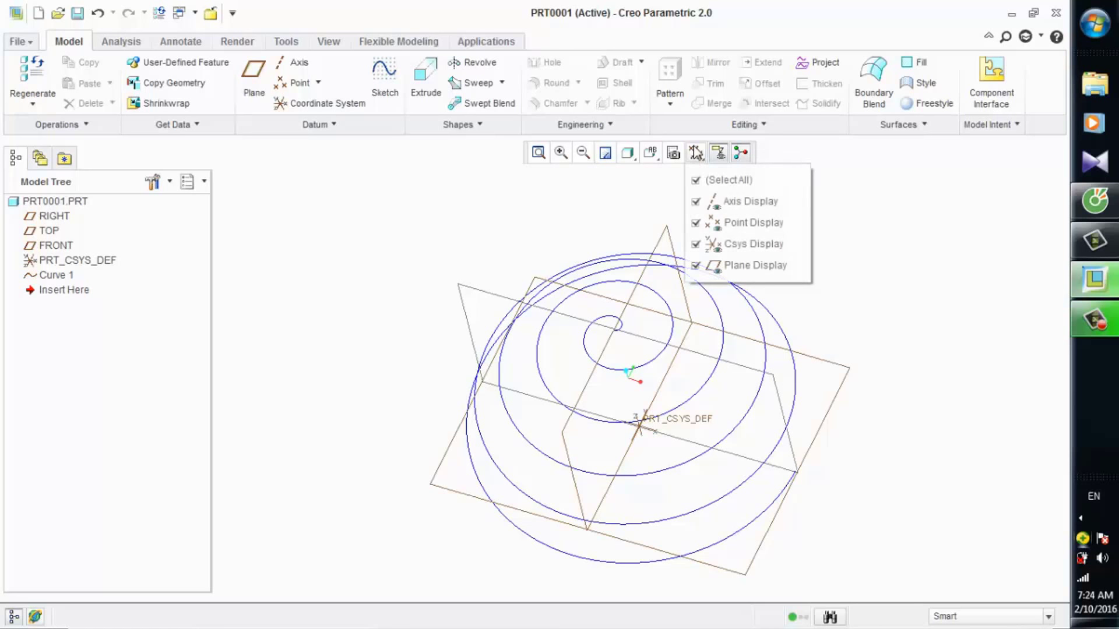
left_click(726, 180)
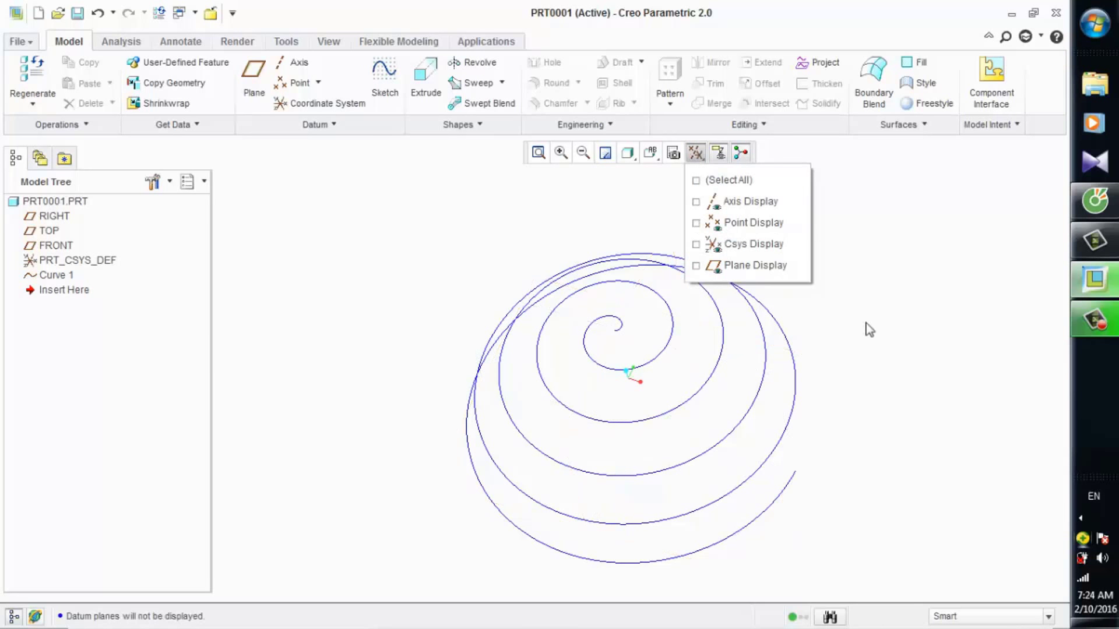
left_click(894, 331)
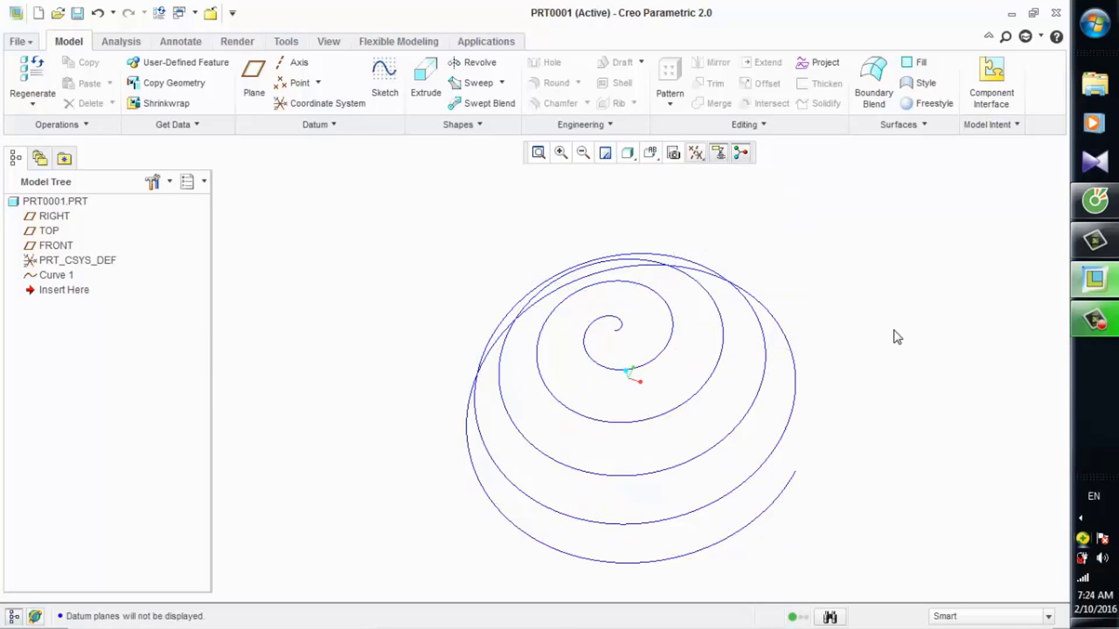
Step: Show all datum features again and hide them once more
left_click(697, 153)
left_click(726, 180)
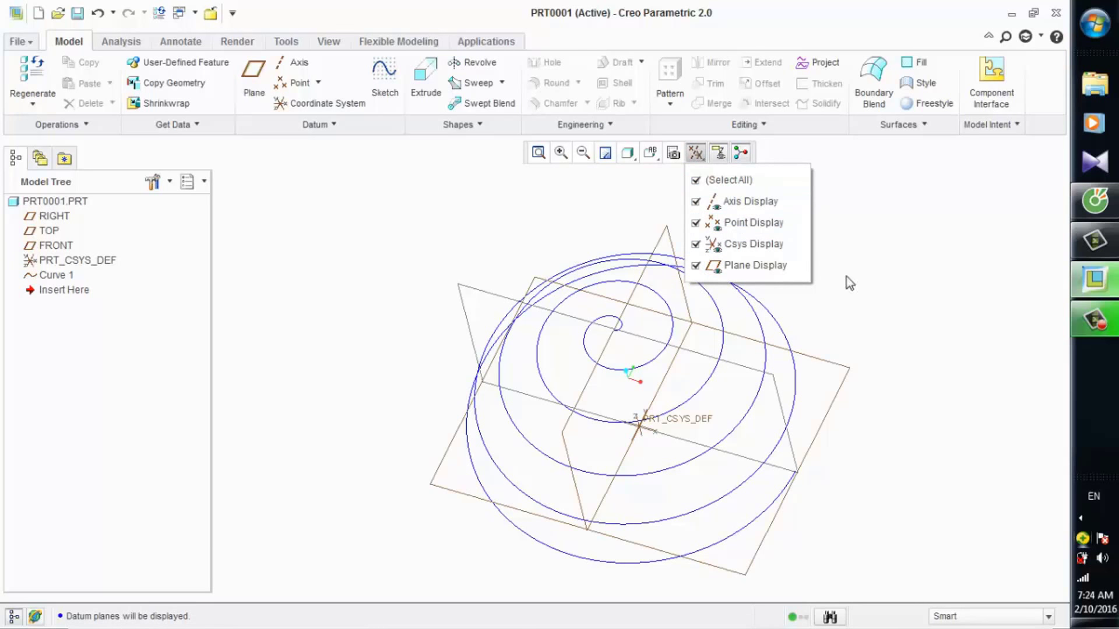
left_click(853, 284)
left_click(695, 153)
left_click(725, 180)
left_click(860, 294)
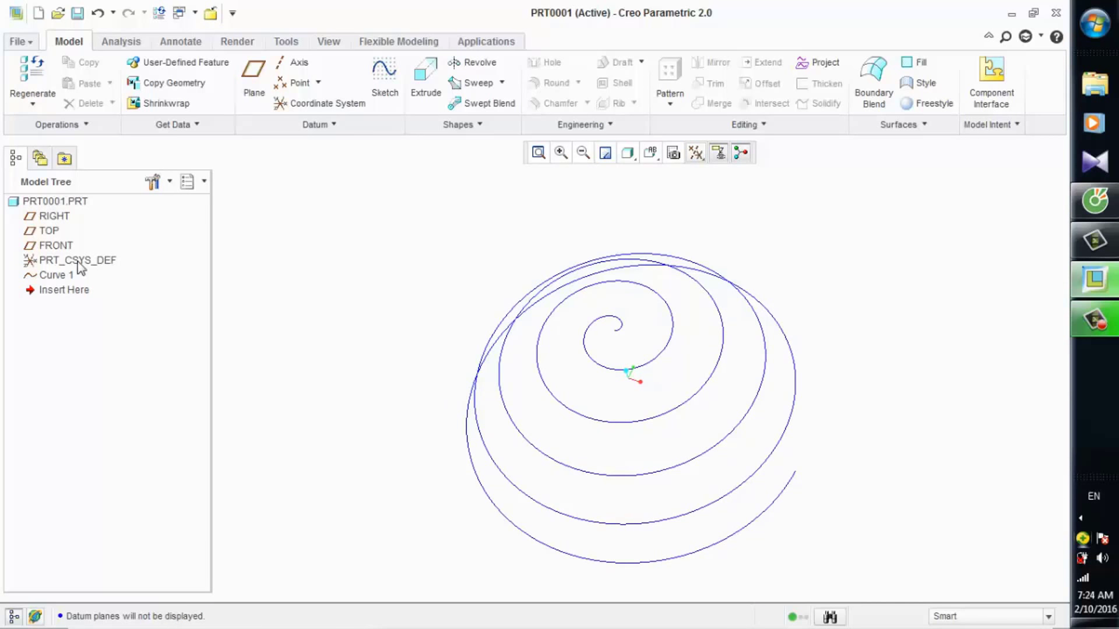
Step: Redefine Curve 1 with the theta equation theta=t*90+5*sin(t*360*100) to make the spiral wavy
left_click(54, 276)
right_click(54, 277)
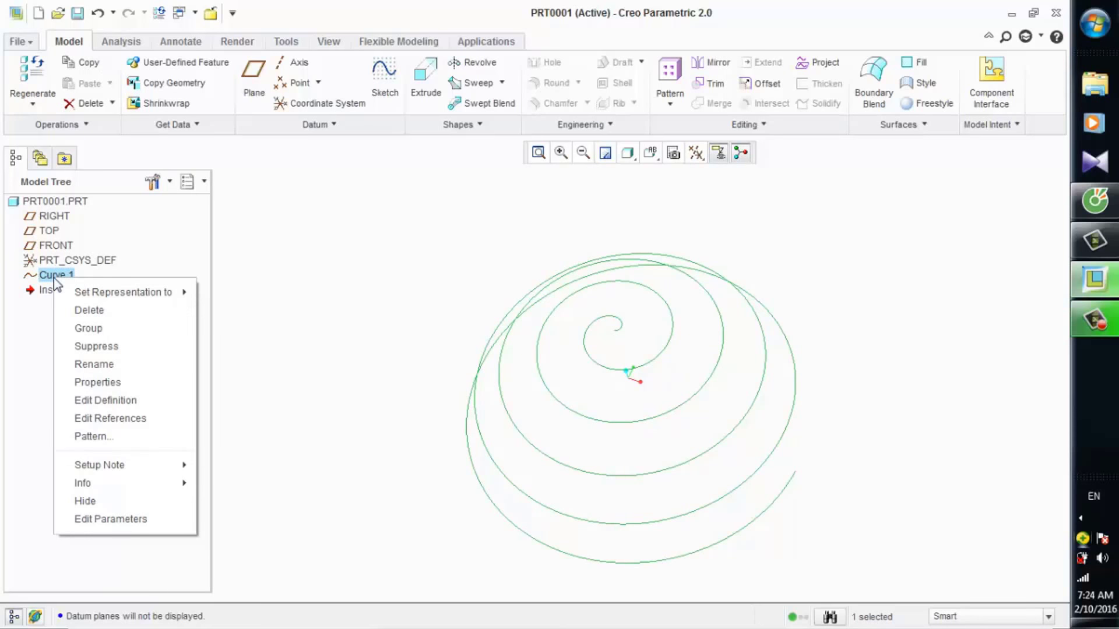
left_click(106, 401)
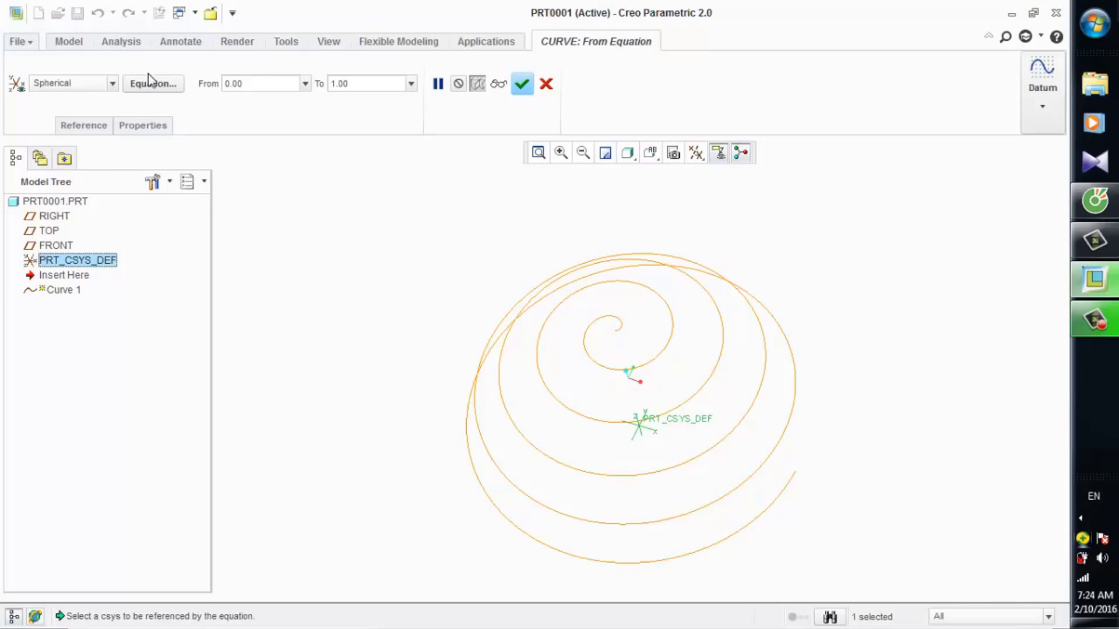
left_click(157, 86)
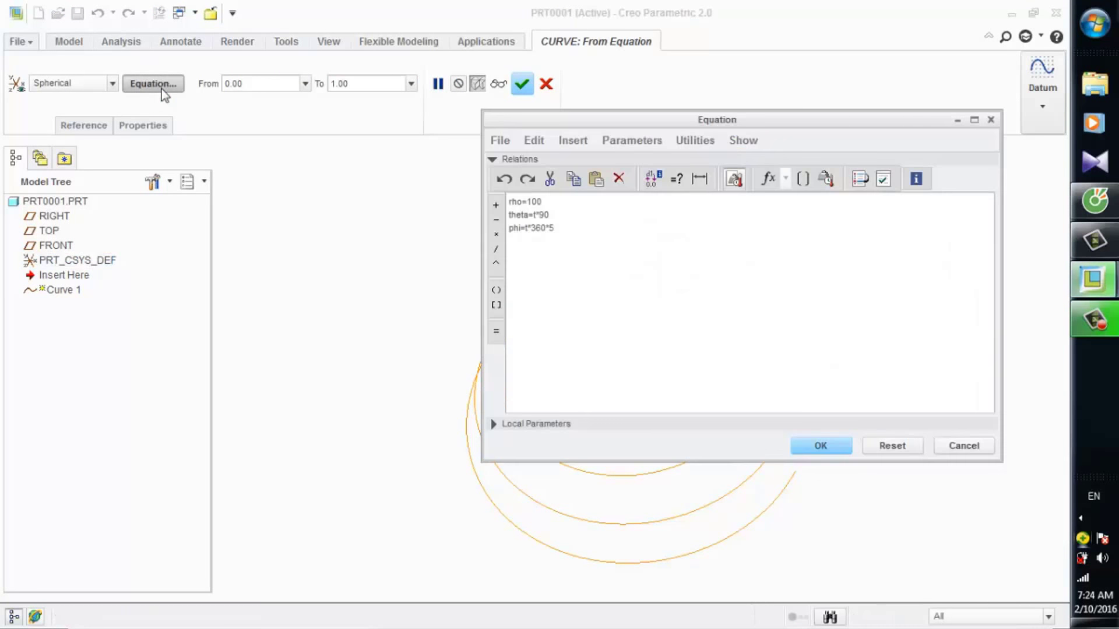
left_click(562, 219)
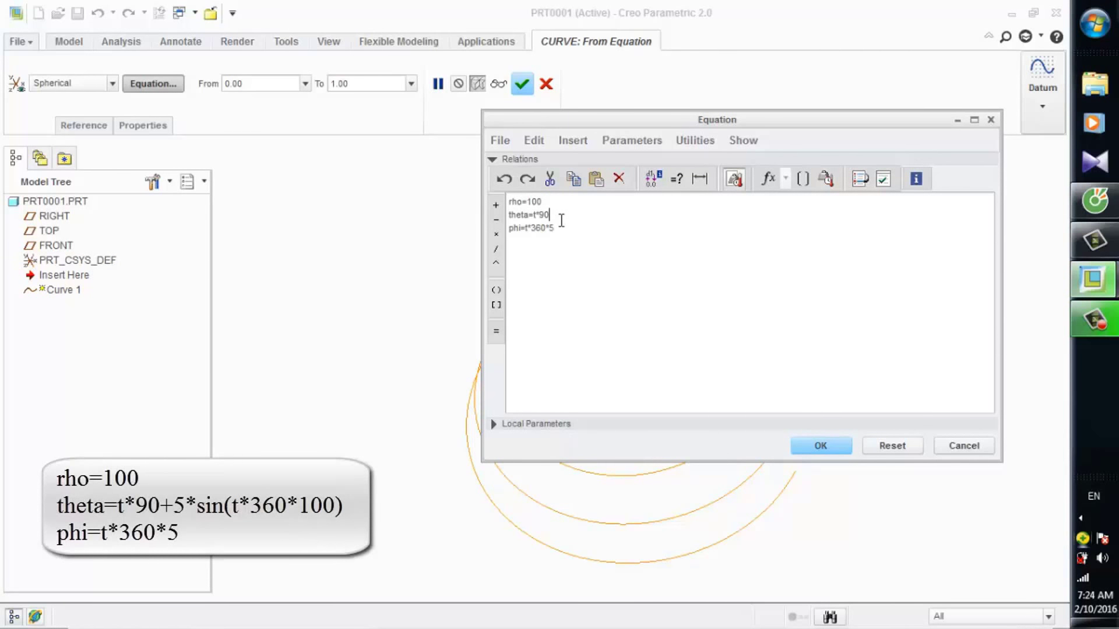
type("+")
type("5")
type("sin")
type("*sin")
type("(")
type("t")
type("*")
type("360")
type("*")
type("1")
type("00")
type(")")
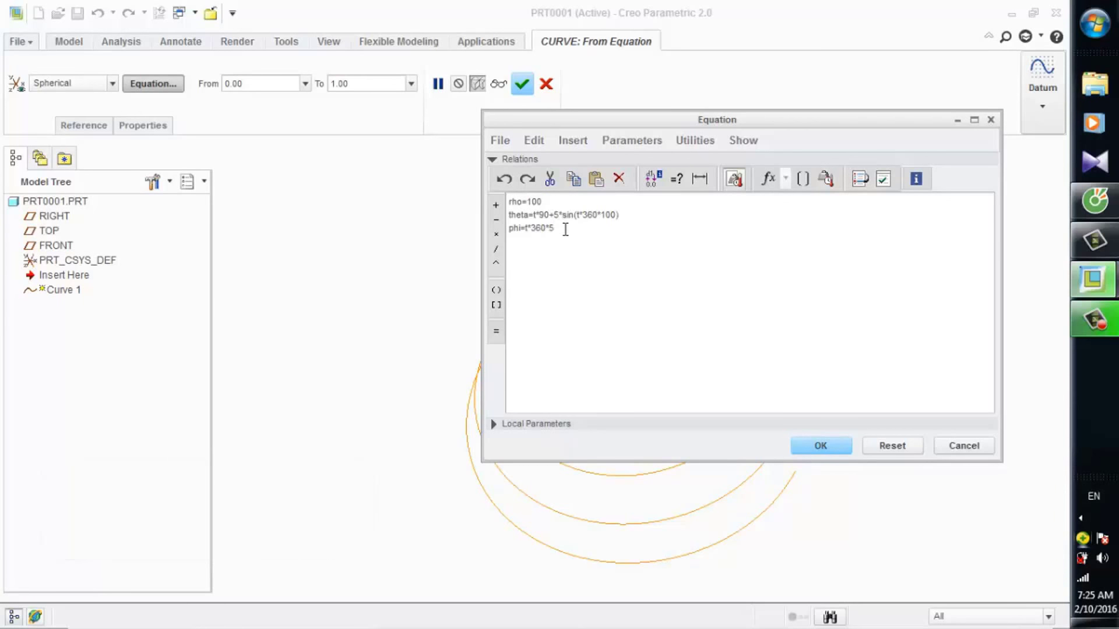
left_click_drag(566, 230, 508, 204)
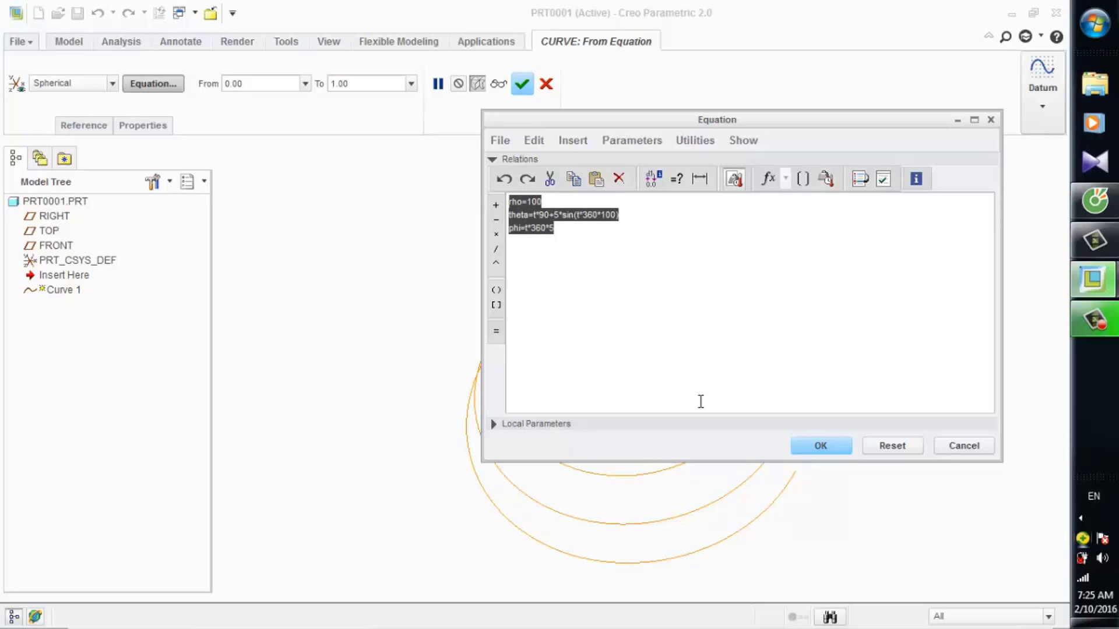
left_click(823, 446)
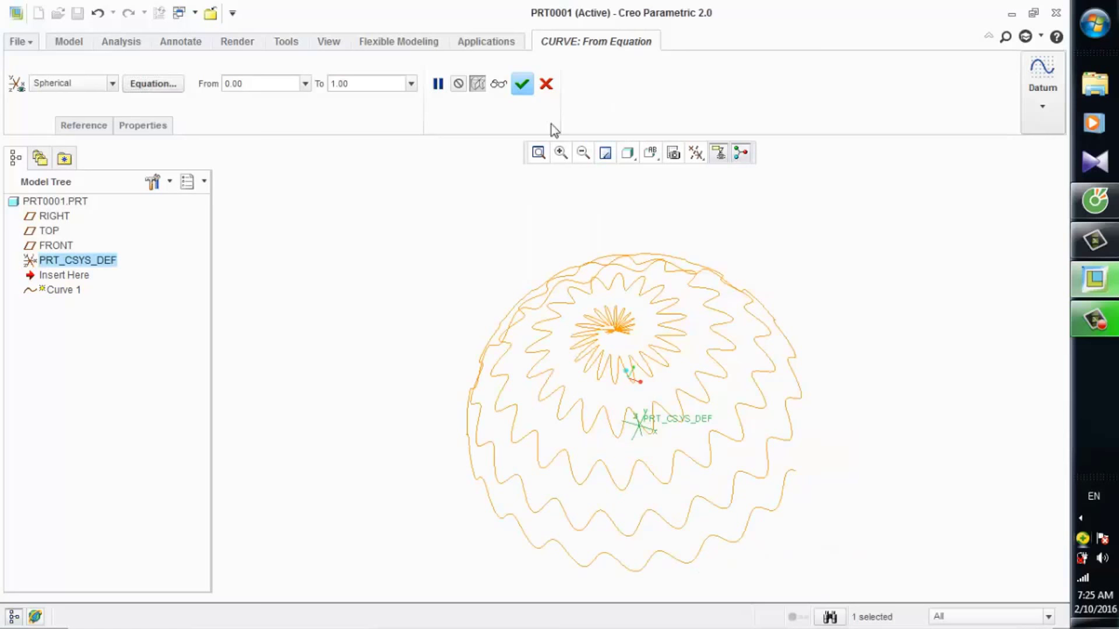
left_click(525, 85)
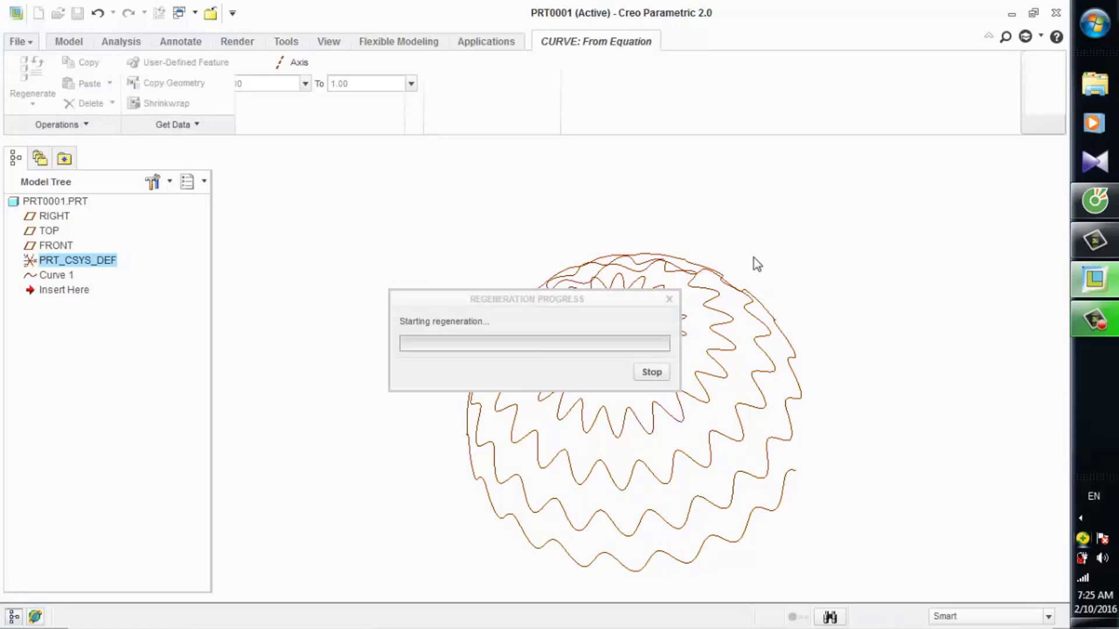
Step: Redefine Curve 1 with the phi equation phi=t*360*20 to increase the number of turns
mouse_move(820, 300)
middle_mouse_down()
mouse_move(822, 333)
mouse_move(871, 337)
mouse_move(839, 390)
mouse_move(864, 302)
mouse_move(927, 307)
mouse_move(889, 377)
mouse_move(799, 412)
mouse_move(794, 466)
mouse_move(861, 385)
mouse_move(674, 287)
mouse_move(729, 266)
mouse_move(720, 285)
middle_mouse_up()
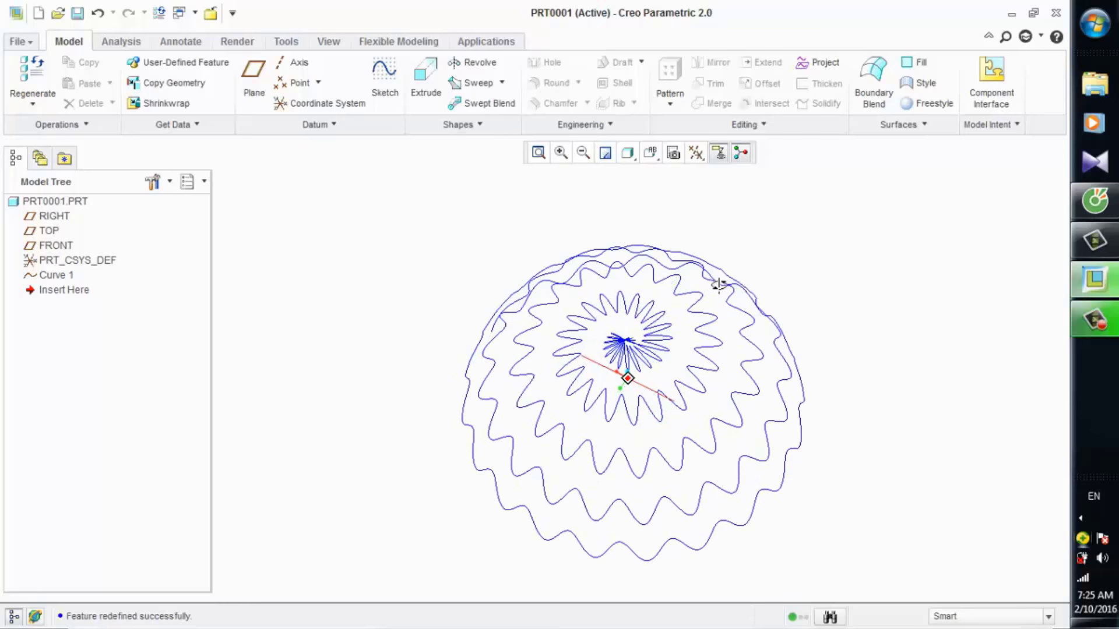
right_click(44, 274)
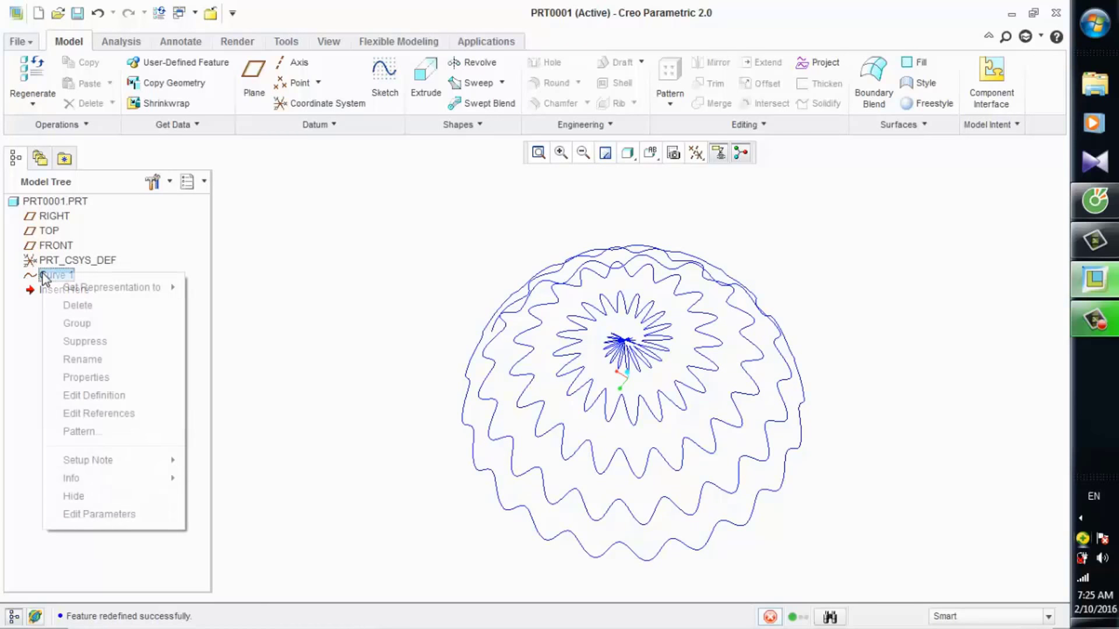
left_click(115, 401)
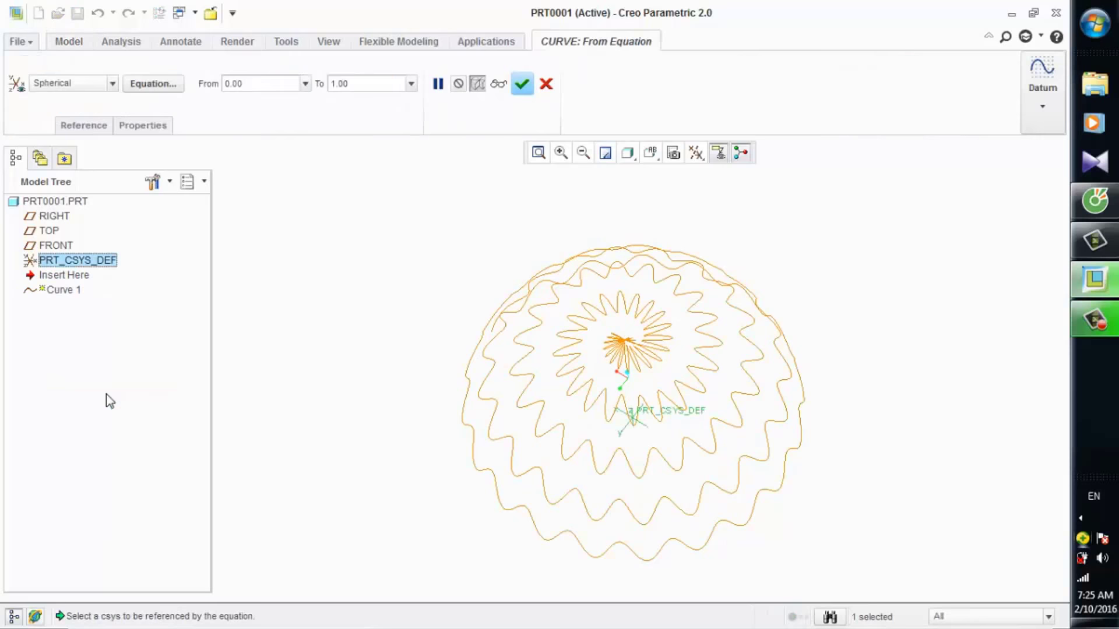
left_click(165, 86)
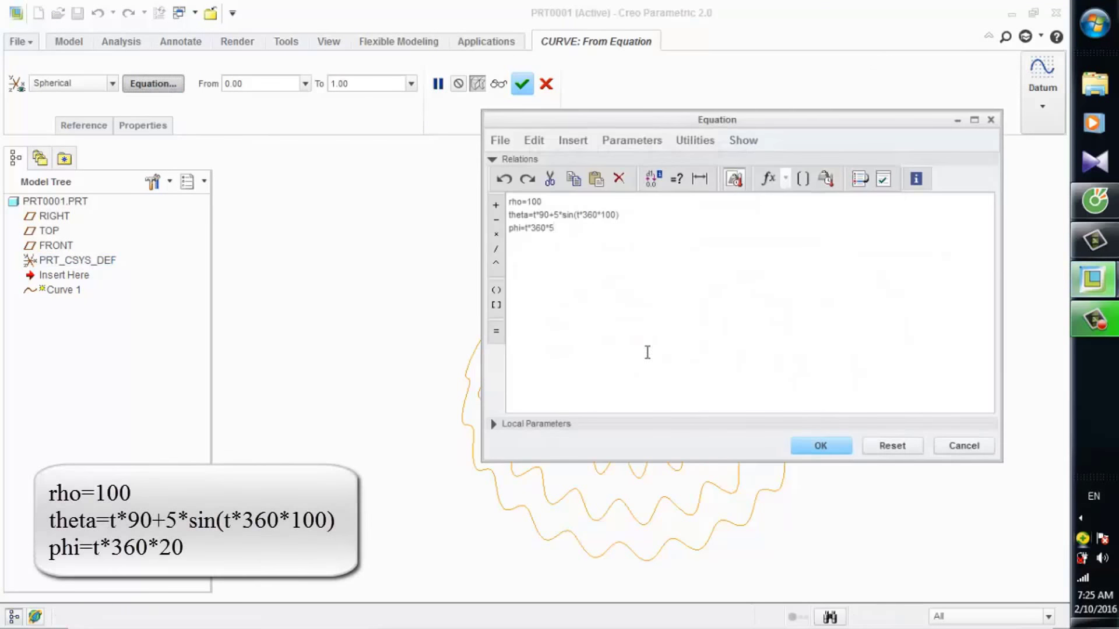
key("BackSpace")
type("20")
left_click(829, 448)
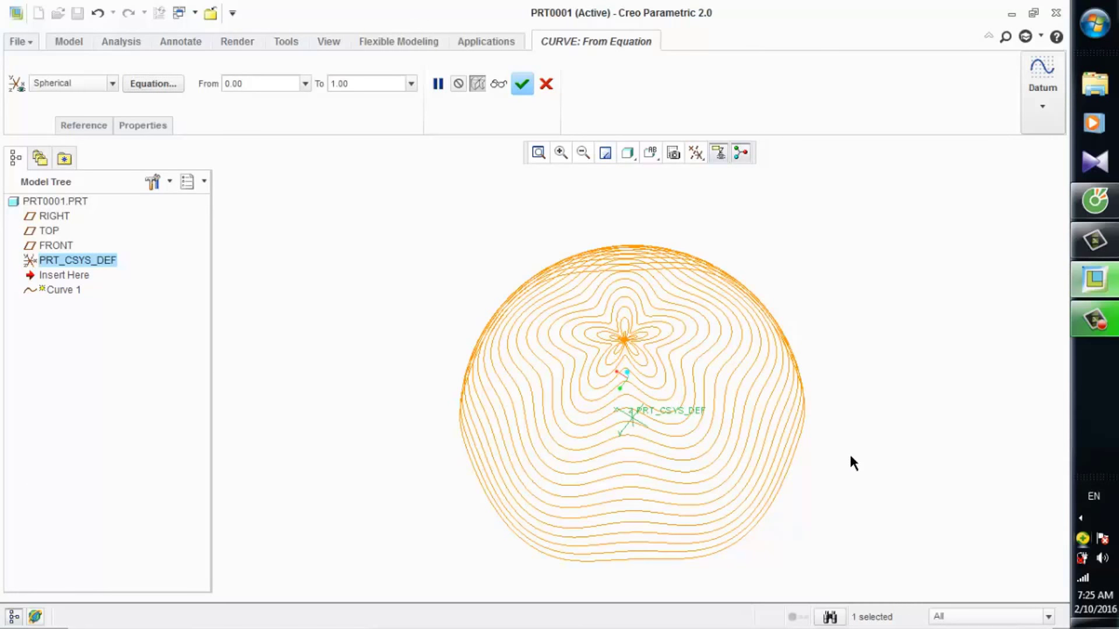
middle_click_drag(825, 478, 804, 446)
left_click(525, 88)
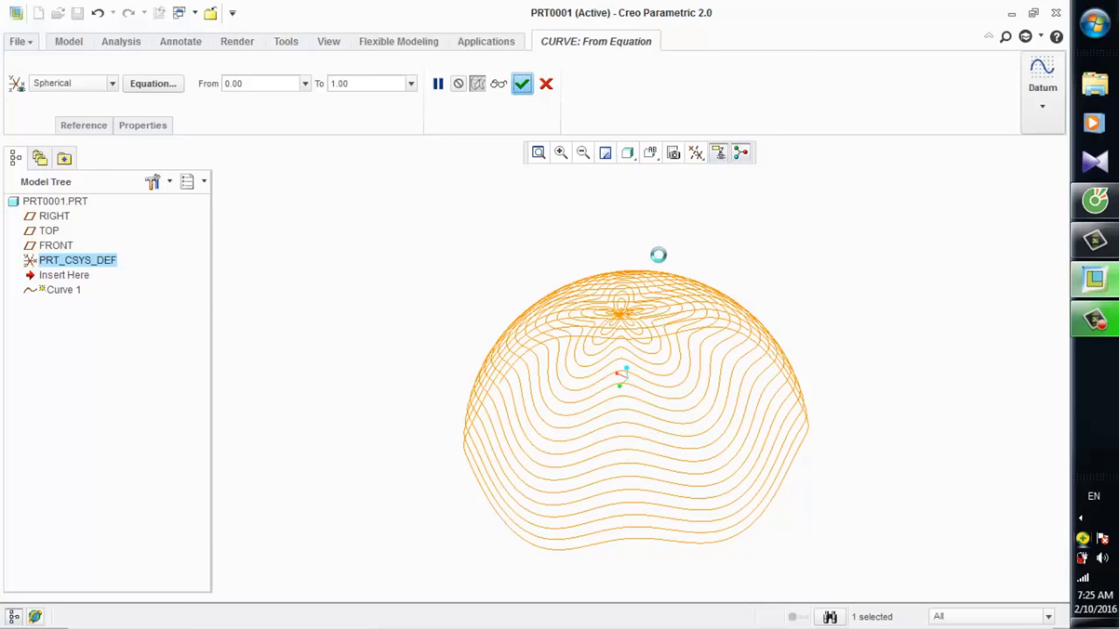
middle_click_drag(809, 302, 807, 383)
scroll(829, 353, "down", 1)
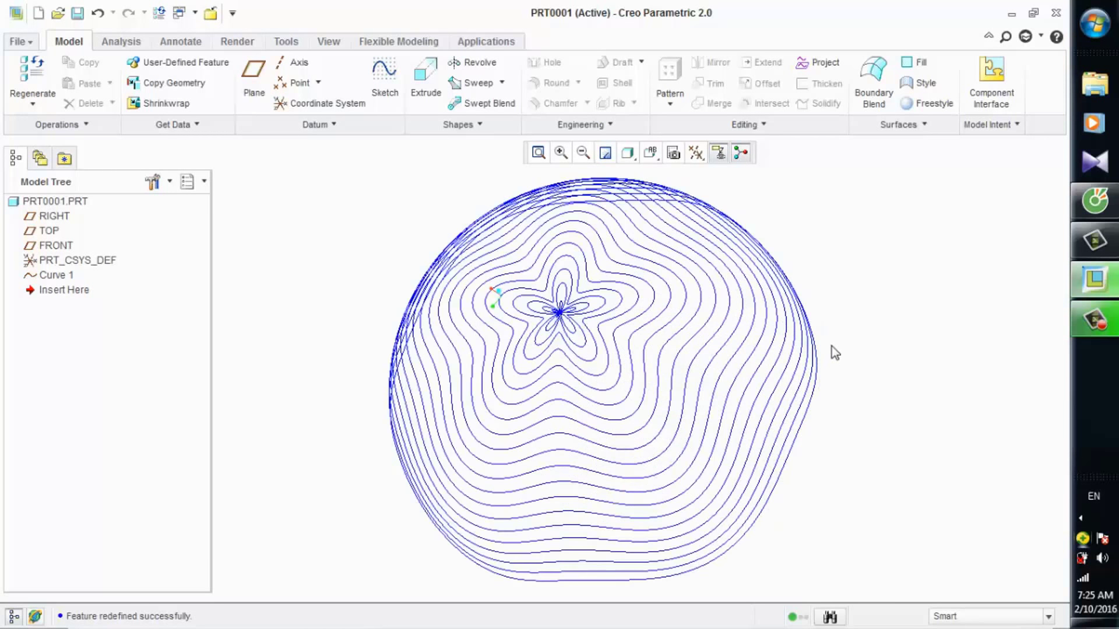